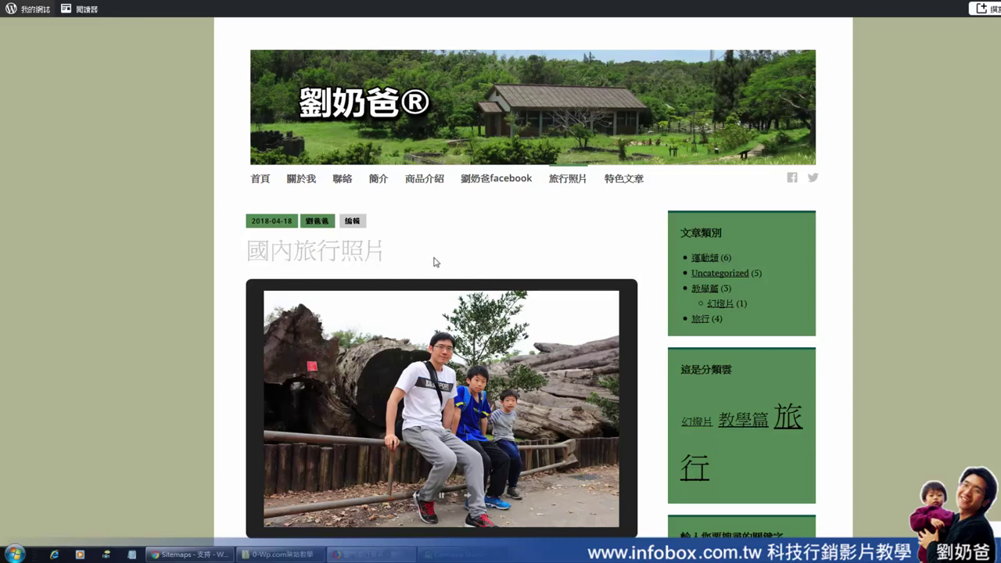
Look through the 國內旅行照片 post down to its related posts and open the related post 南投旅行
scroll(434, 263, down, 3)
scroll(485, 238, down, 3)
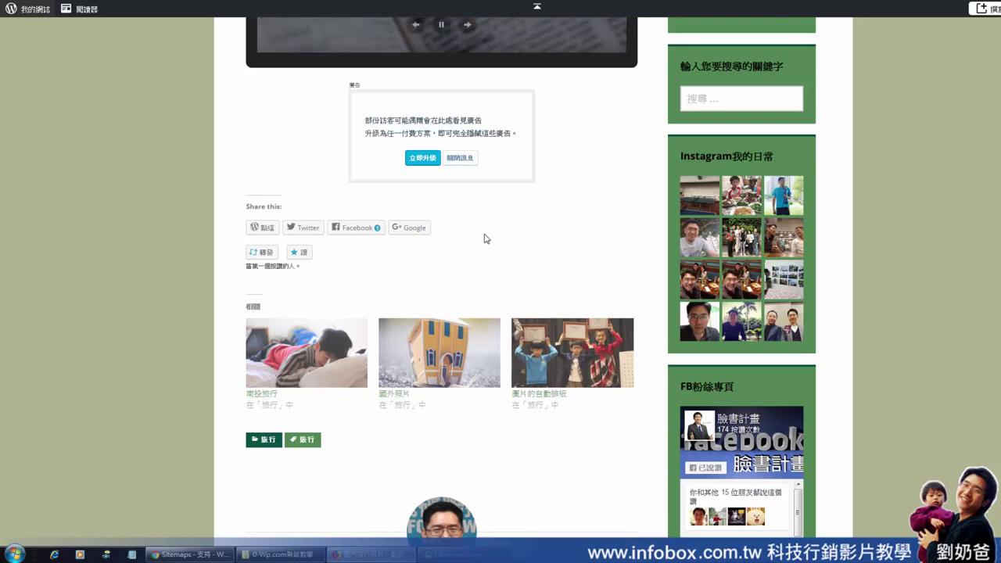
scroll(487, 252, up, 3)
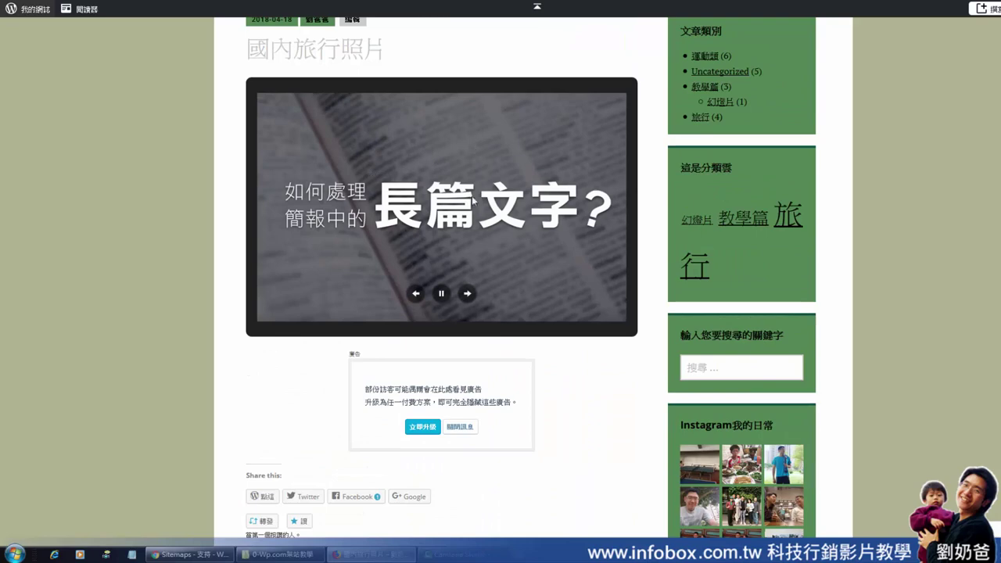
scroll(479, 212, down, 3)
scroll(479, 223, down, 1)
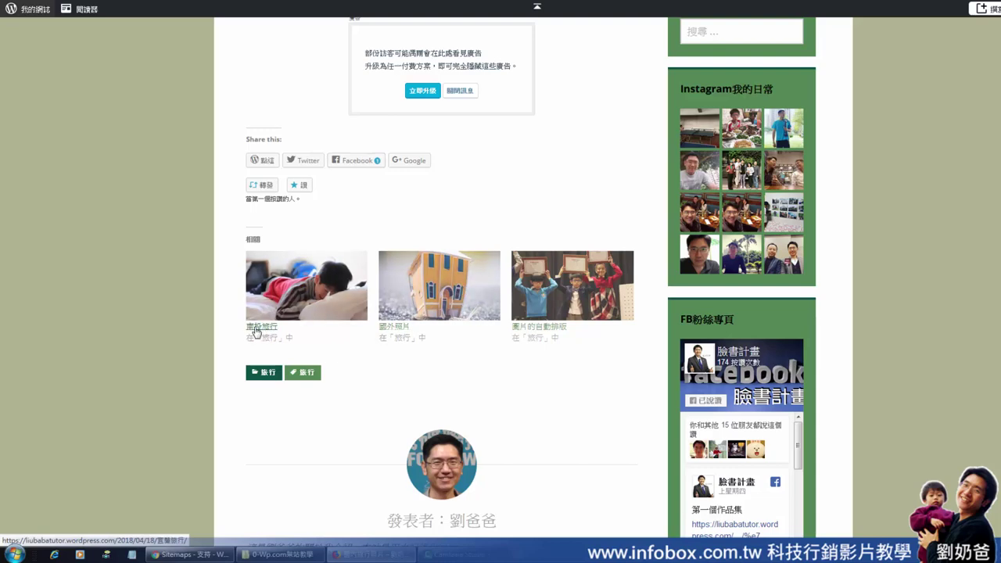
click(299, 293)
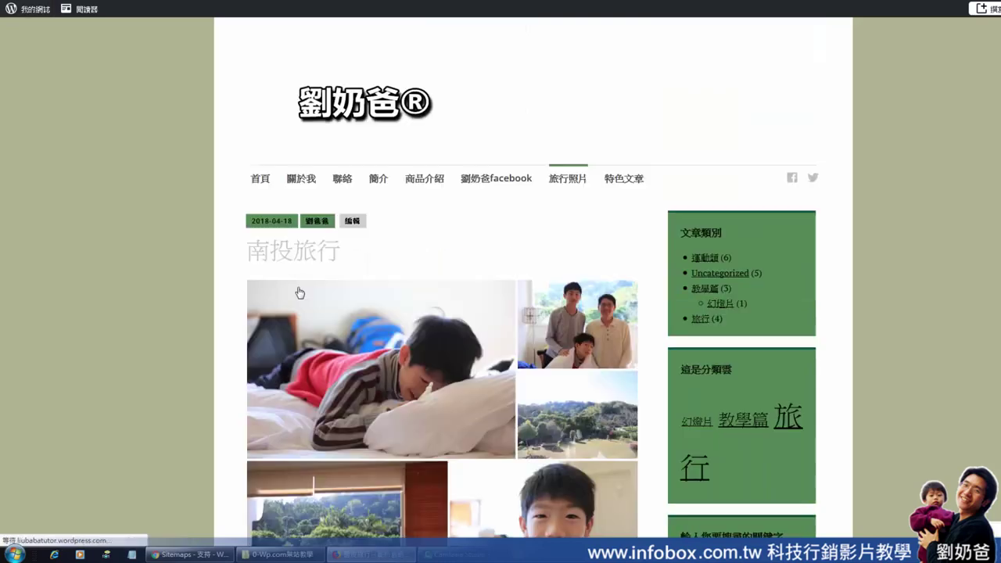
Examine the 南投旅行 post's photo gallery and the related posts, category and tag shown beneath it
scroll(472, 317, down, 3)
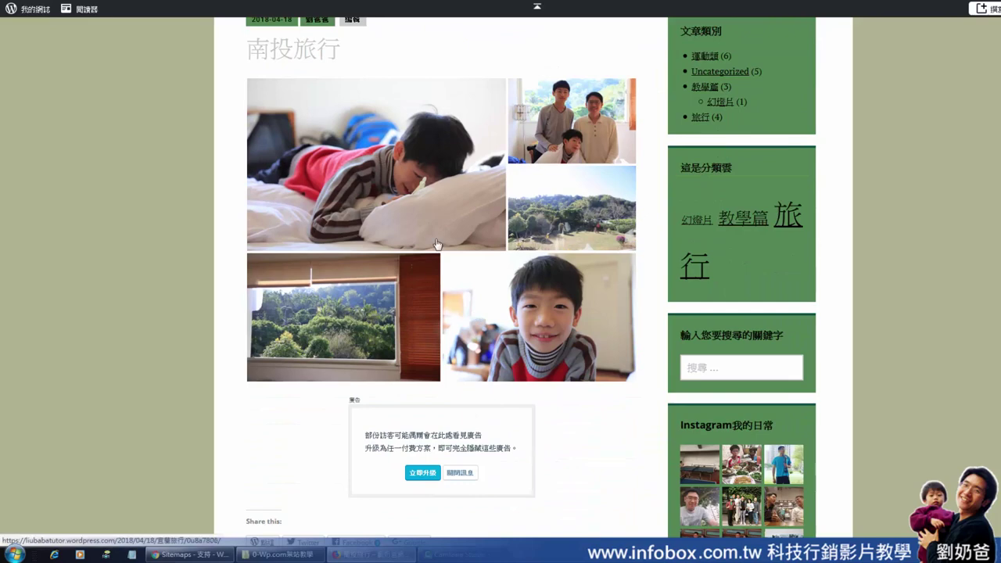
scroll(450, 303, down, 5)
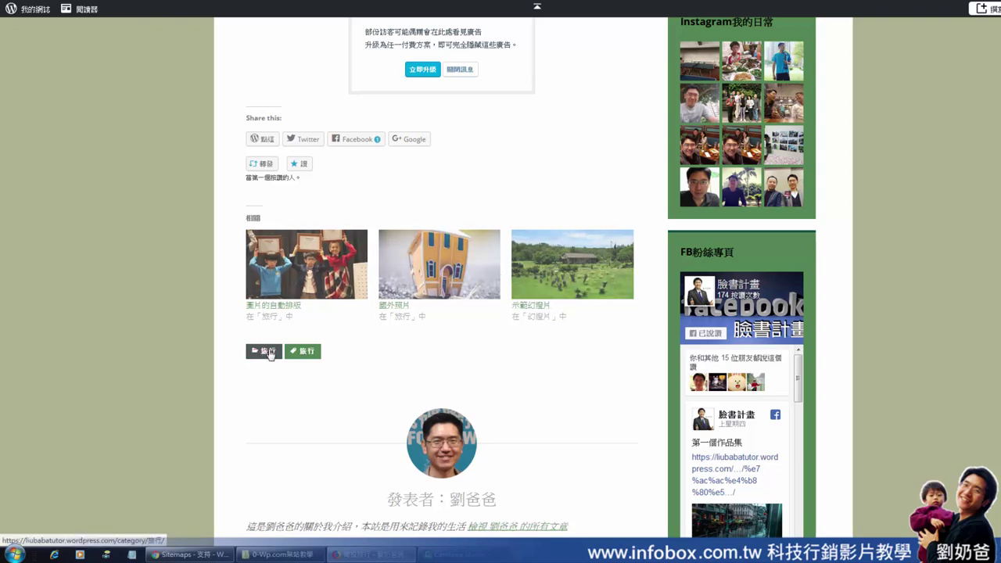
scroll(540, 344, up, 1)
scroll(451, 208, up, 4)
scroll(436, 190, down, 4)
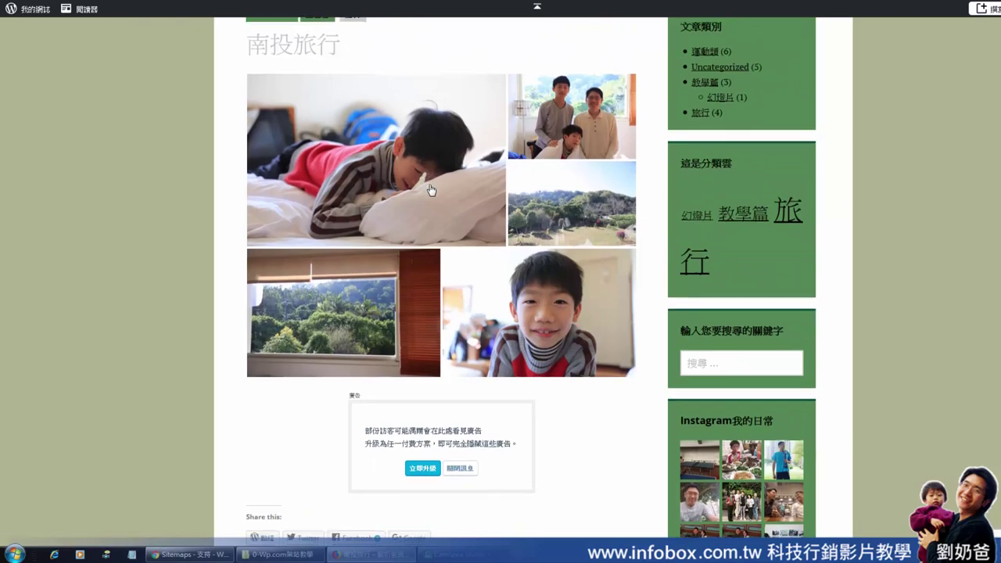
scroll(457, 178, down, 3)
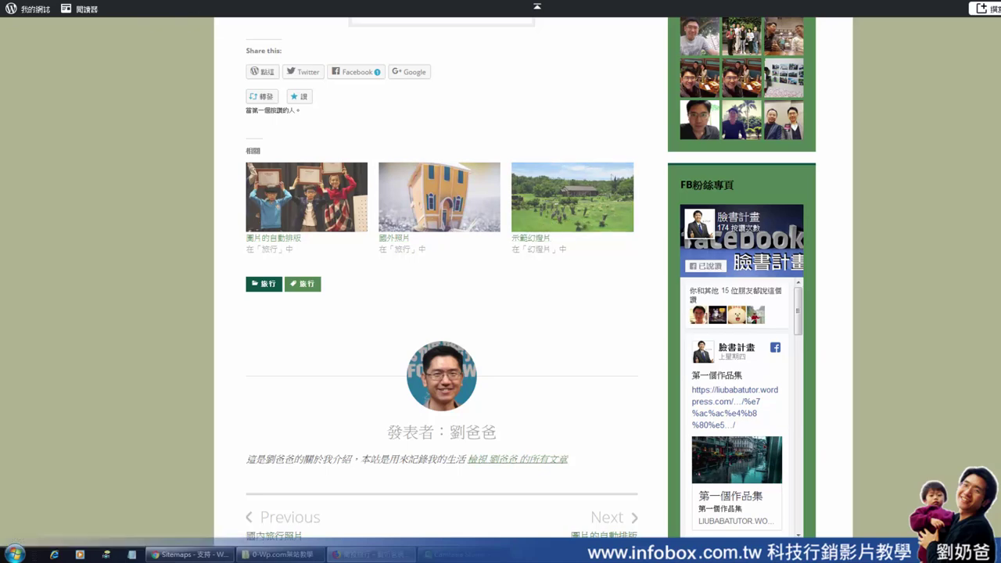
Return to the site's traffic settings and highlight the note about search engine indexing under 網站地圖
key(alt+Tab)
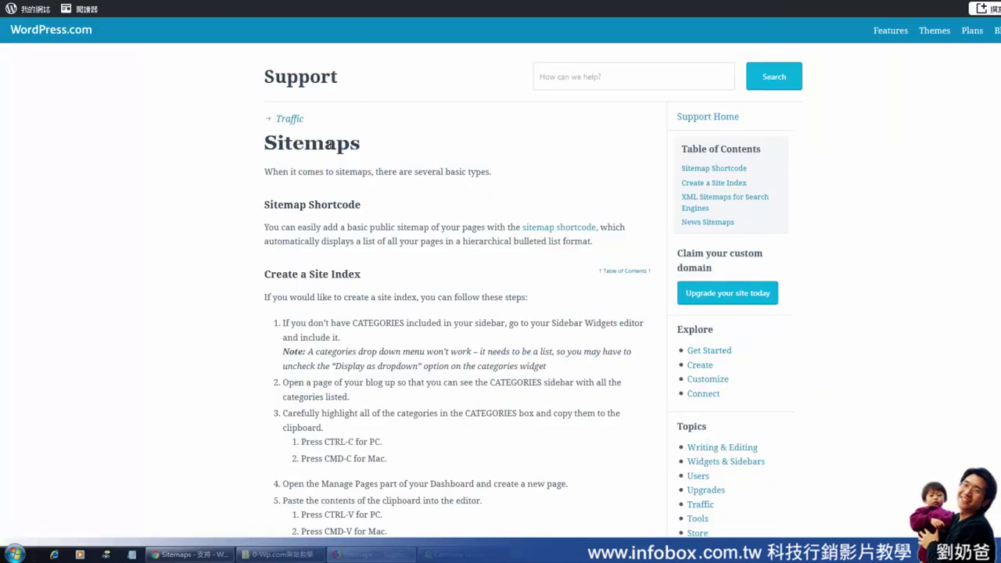
key(alt+Tab)
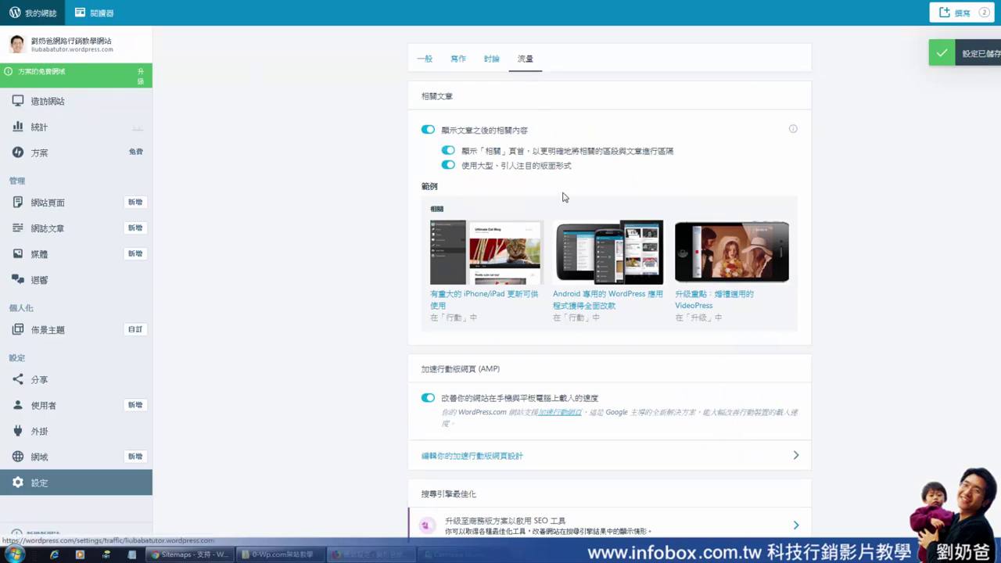
scroll(564, 197, down, 4)
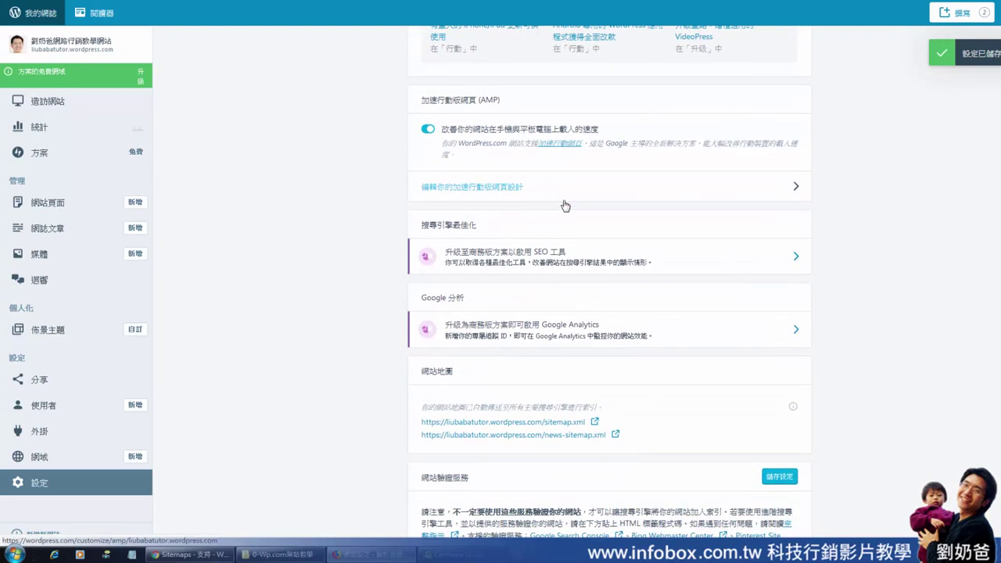
scroll(548, 219, down, 2)
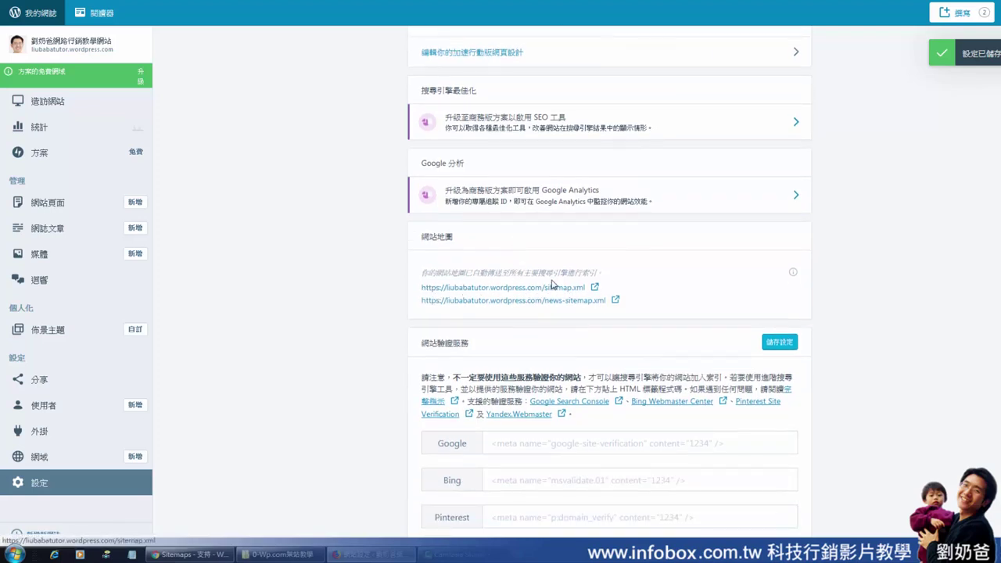
drag(552, 273, 596, 273)
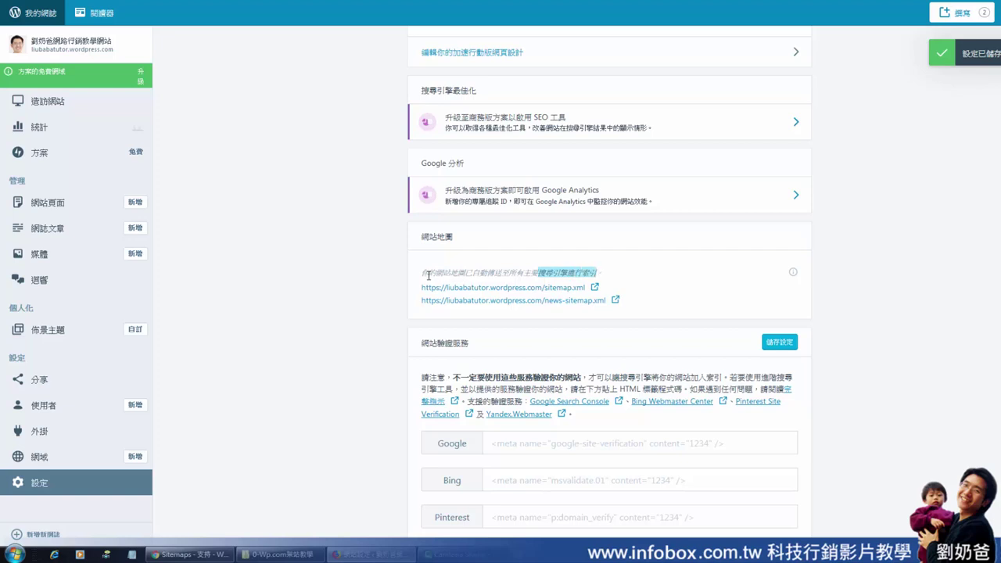
drag(428, 273, 599, 272)
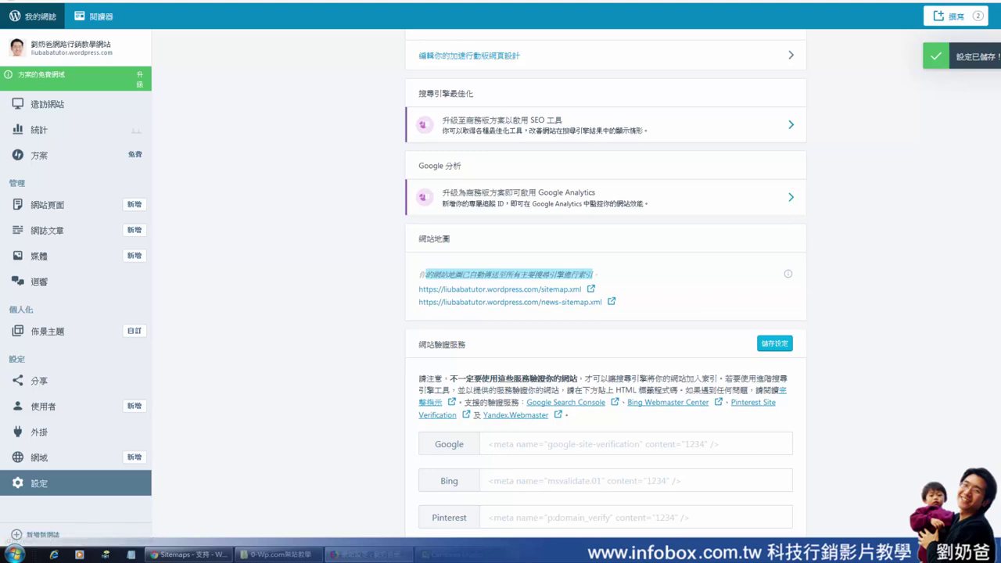
Open the site's sitemap.xml and look through its URL and image entries from beginning to end
click(517, 293)
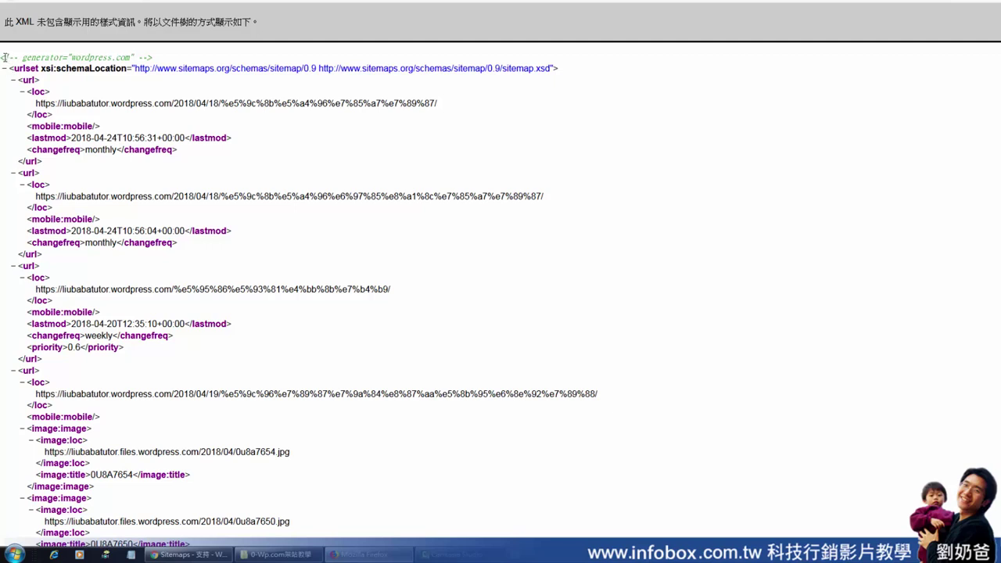
drag(4, 57, 326, 512)
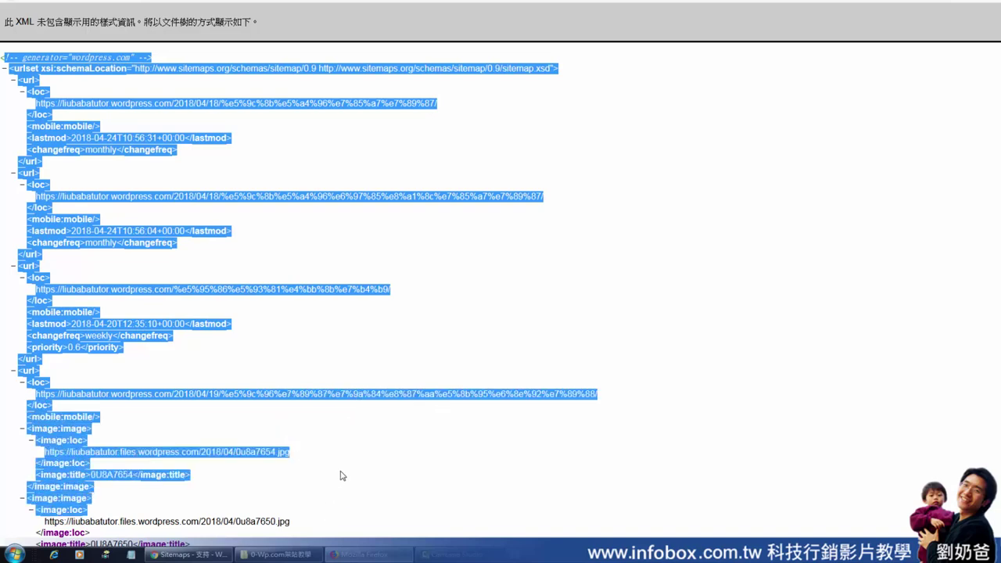
click(381, 353)
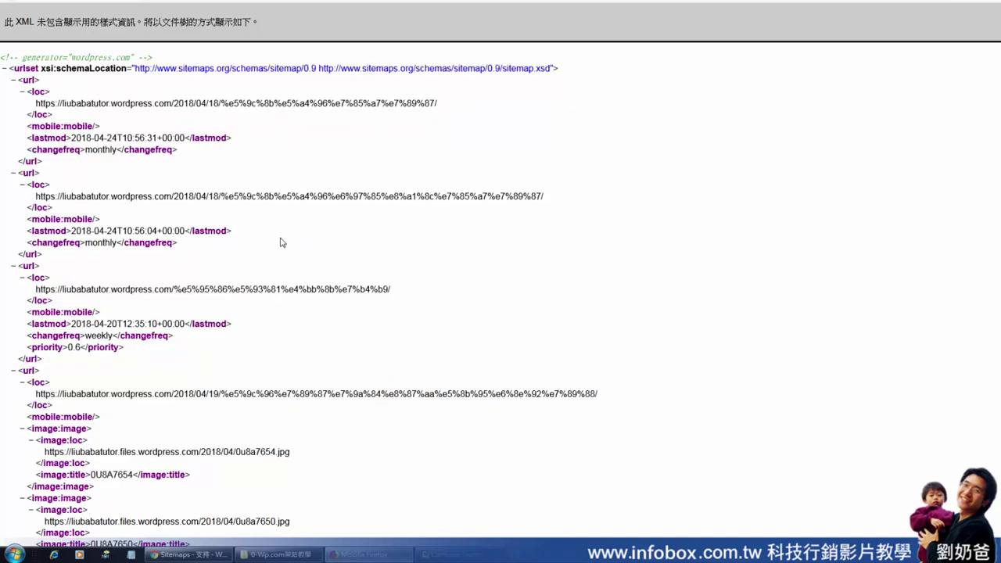
scroll(282, 241, down, 10)
scroll(282, 262, down, 15)
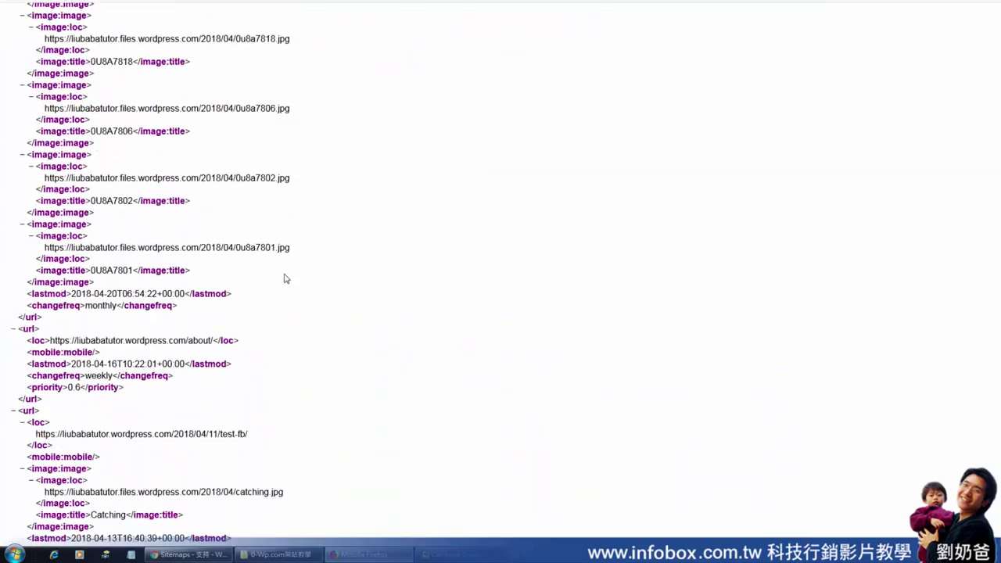
scroll(287, 295, down, 10)
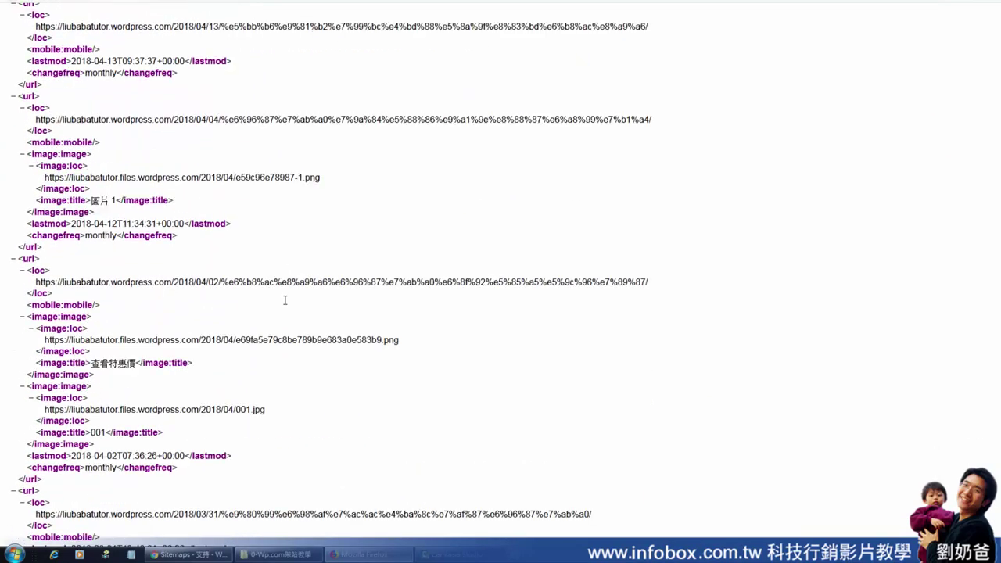
scroll(285, 309, down, 3)
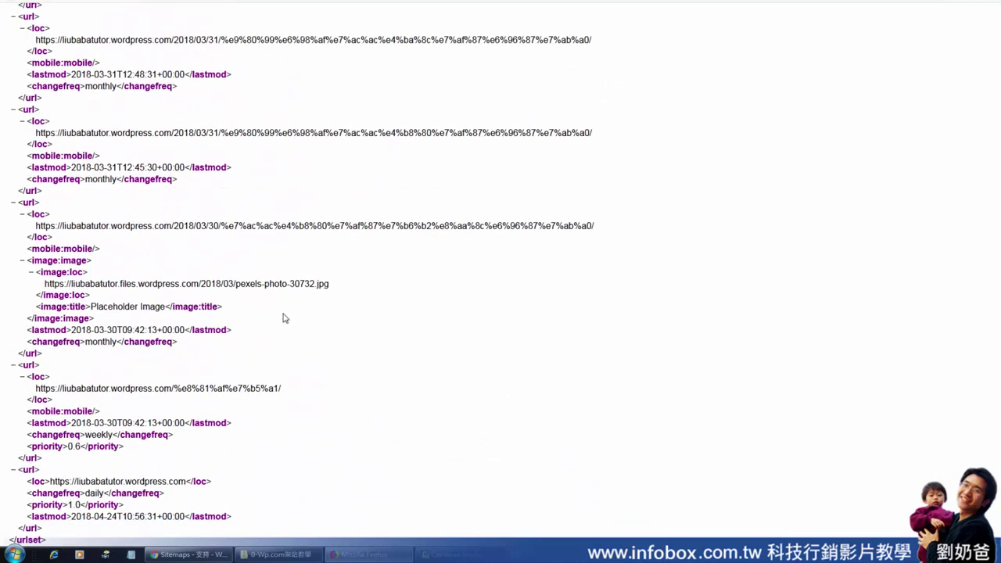
scroll(296, 367, up, 10)
scroll(298, 377, up, 20)
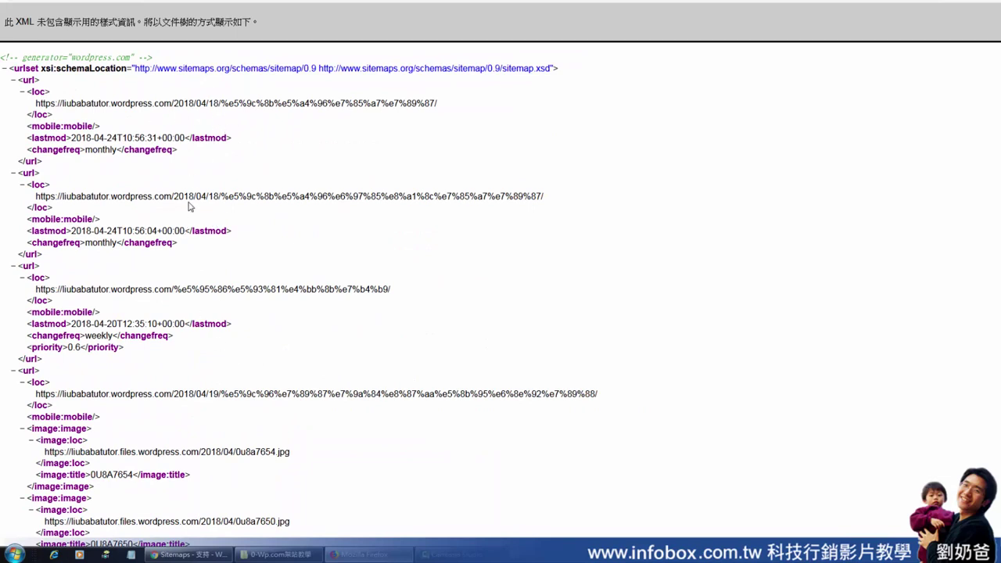
Highlight the second post's URL in the sitemap, clear the selection and close the sitemap page
drag(36, 196, 213, 195)
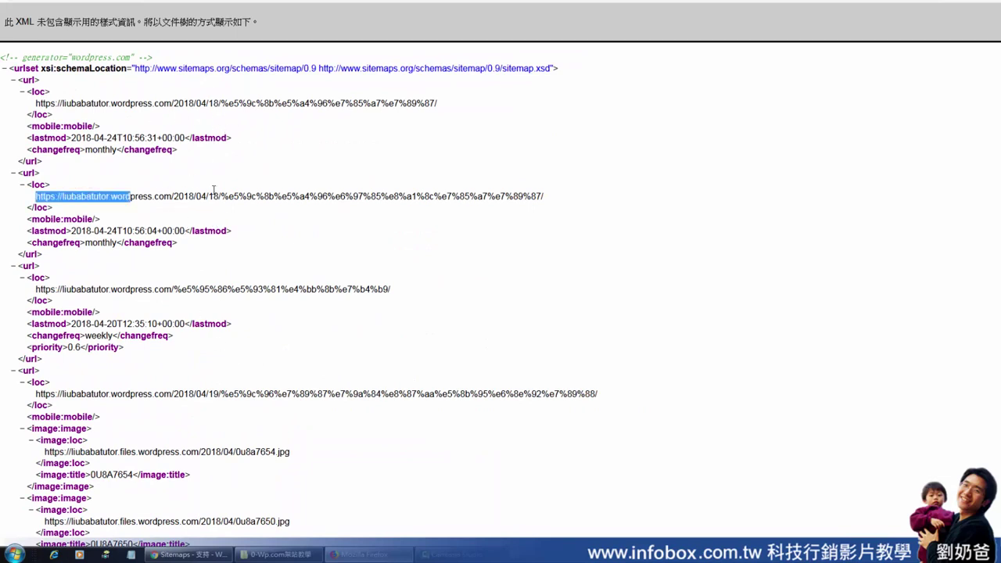
triple_click(540, 196)
click(244, 160)
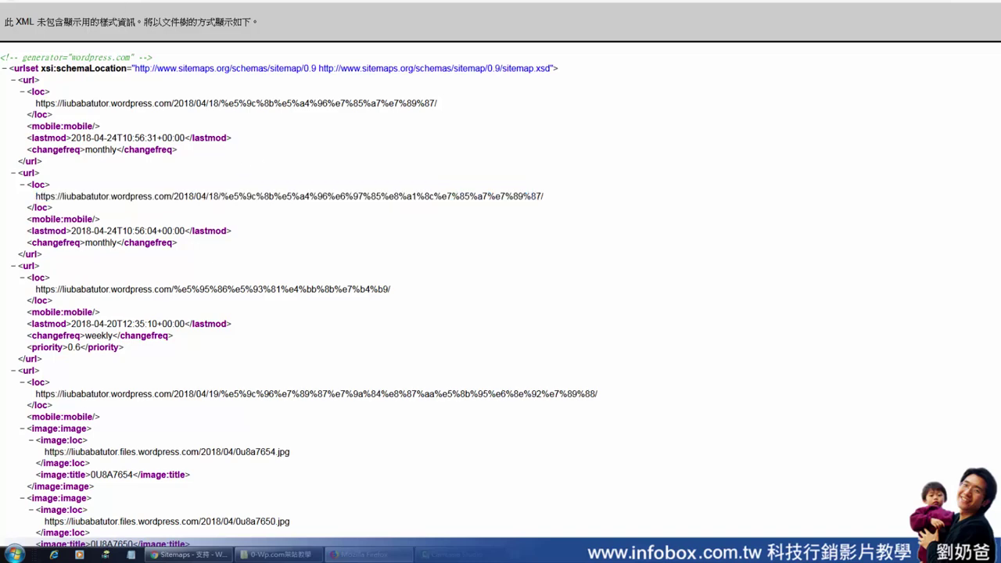
key(ctrl+w)
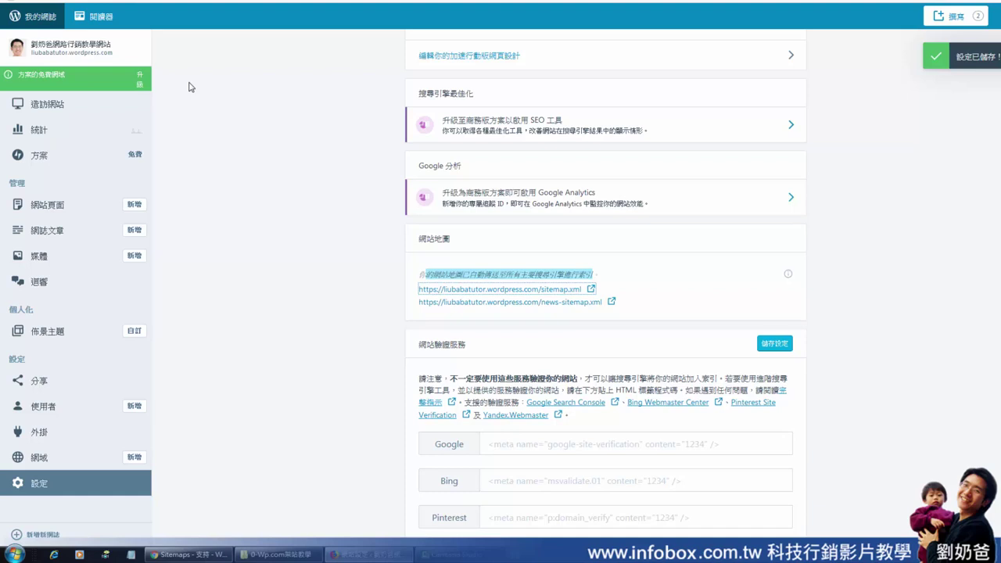
Highlight the search engine indexing note and both sitemap addresses under 網站地圖, then clear the selection
click(561, 276)
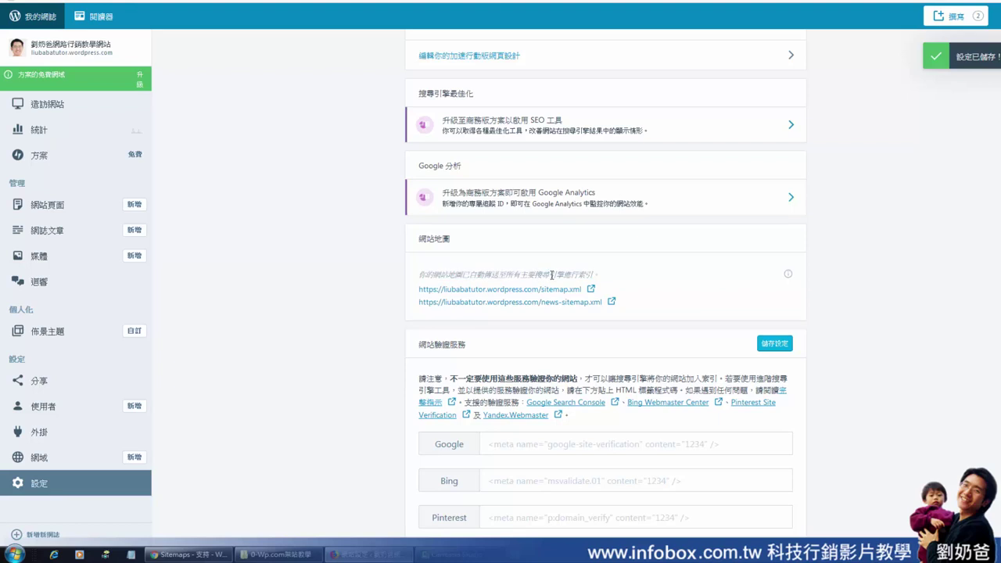
drag(535, 276, 603, 275)
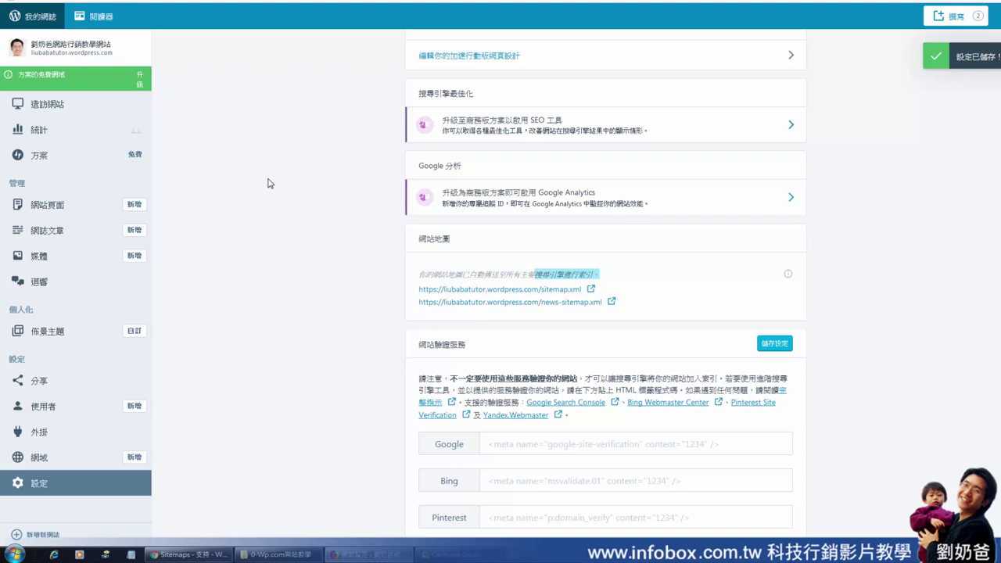
drag(417, 290, 630, 312)
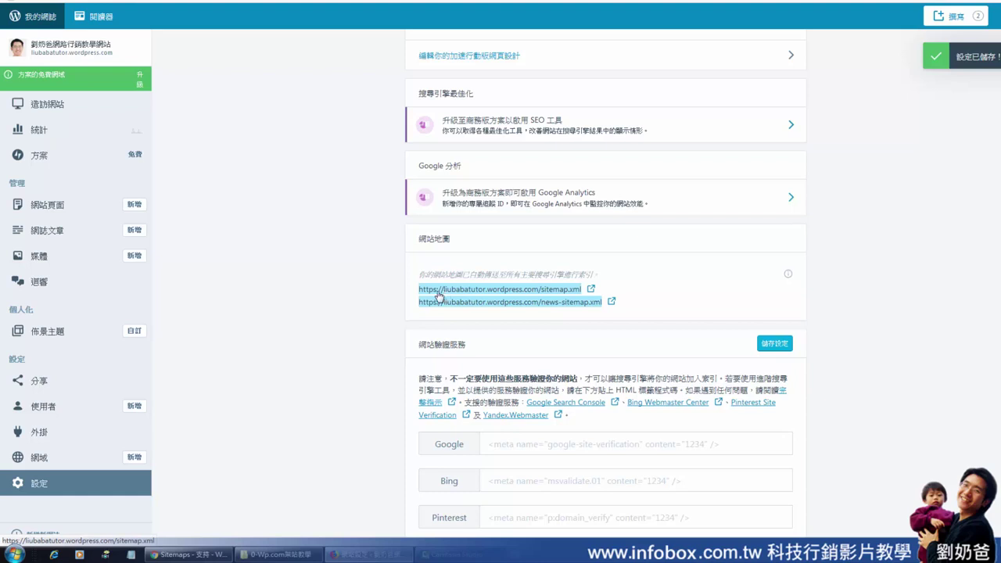
click(354, 294)
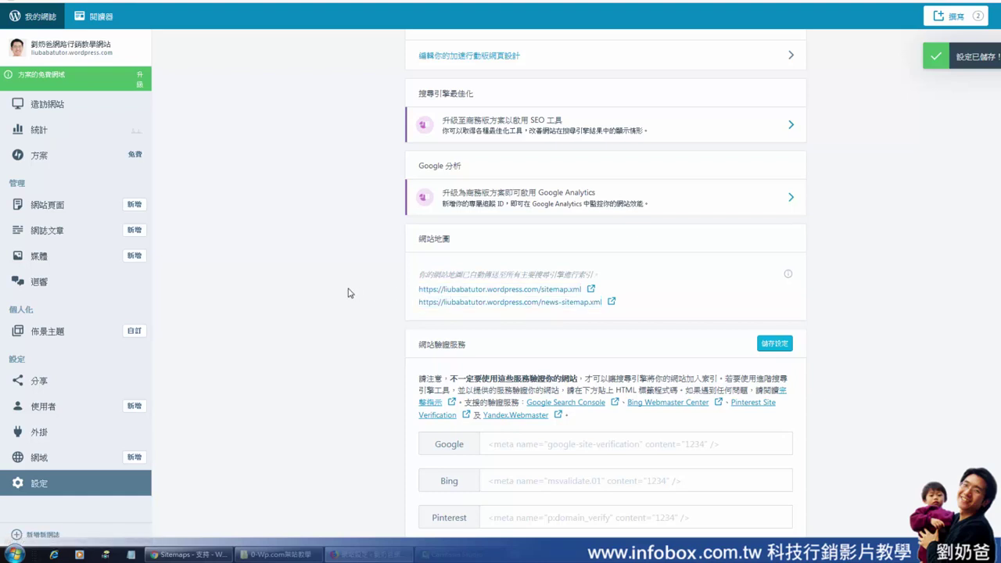
Review the accelerated mobile pages (AMP) and 網站驗證服務 sections of the traffic settings, highlighting their headings
scroll(348, 291, up, 3)
scroll(400, 215, down, 1)
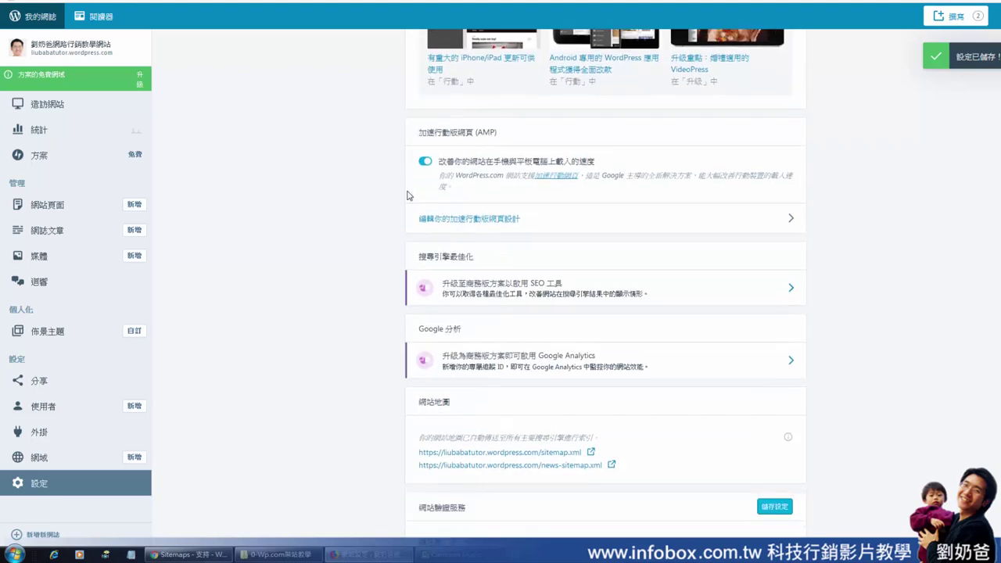
drag(464, 102, 503, 103)
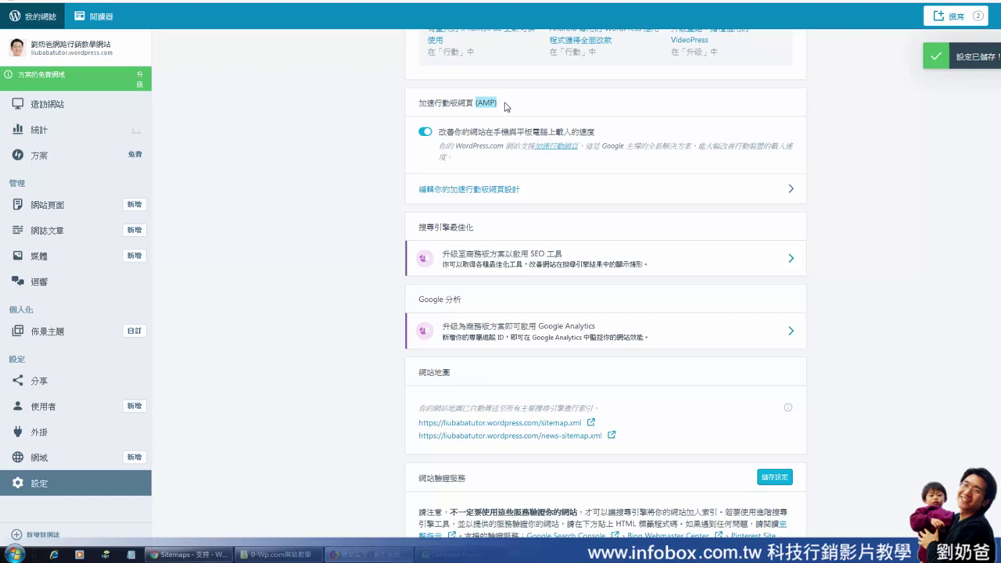
drag(436, 104, 473, 105)
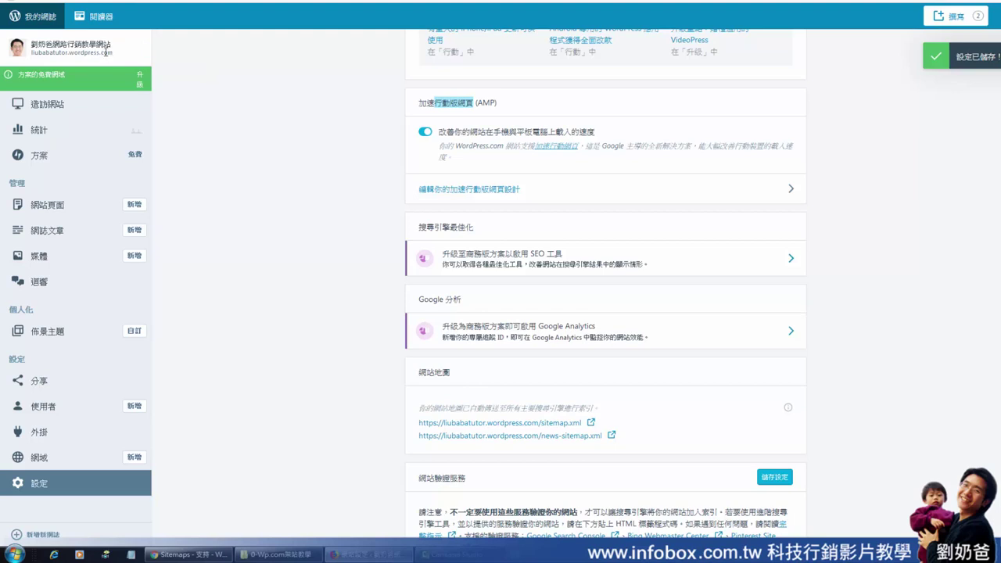
drag(478, 104, 495, 103)
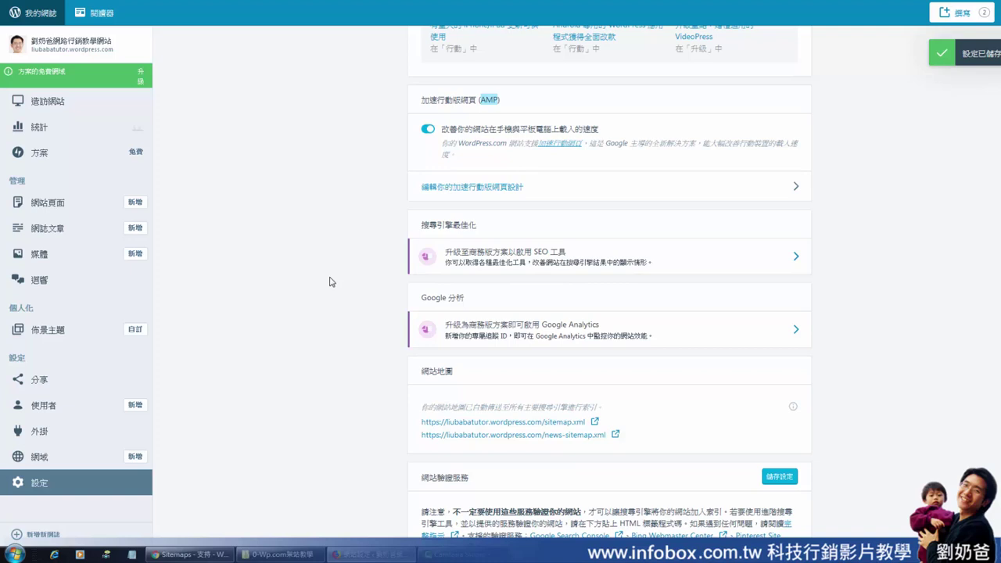
scroll(330, 286, down, 3)
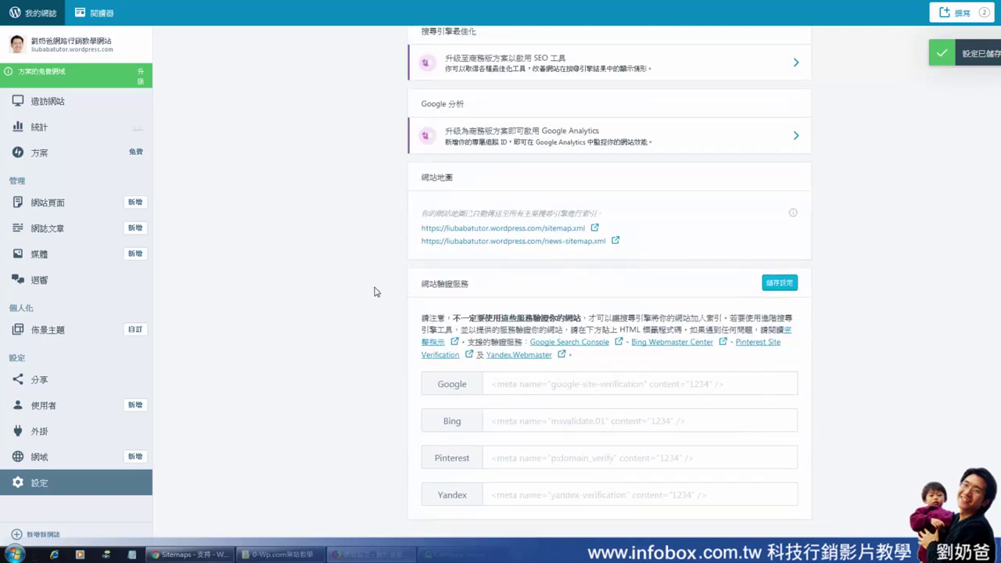
drag(434, 287, 492, 288)
Switch to the Sitemaps support article in Chrome, open its Google Search Console verification guide and read through the HTML tag method
key(alt+Tab)
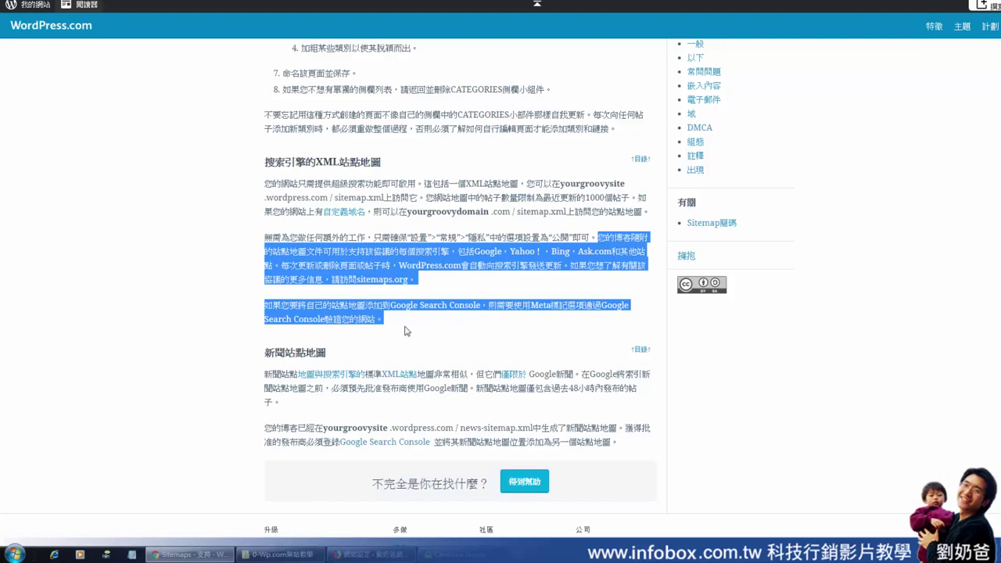
click(541, 313)
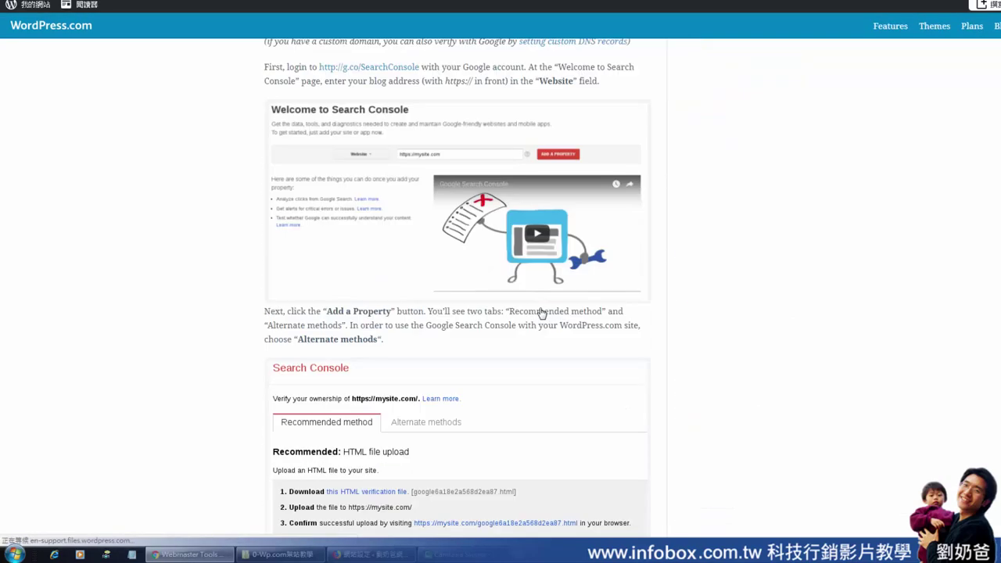
scroll(459, 324, down, 3)
scroll(460, 325, down, 10)
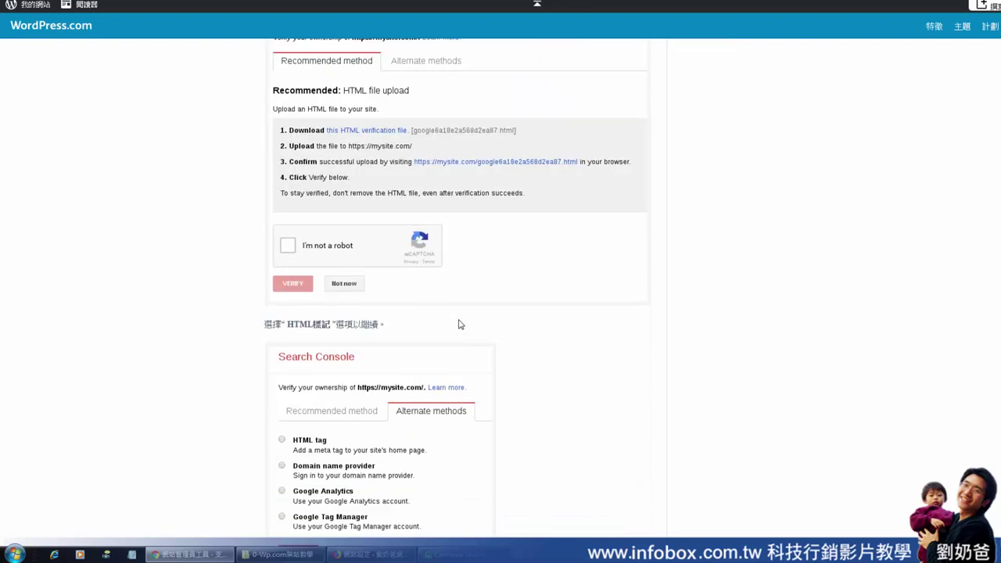
scroll(460, 324, down, 3)
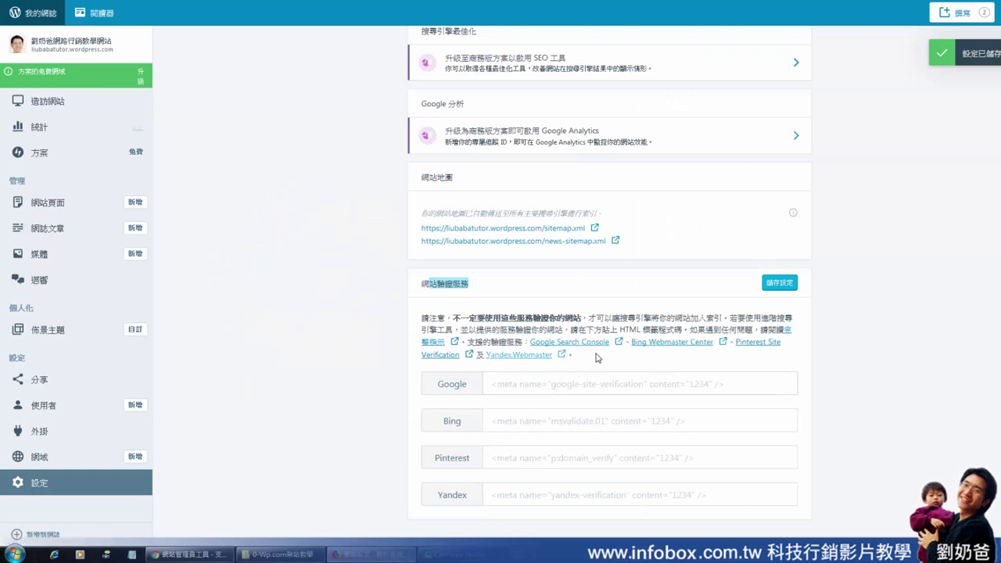
Back in the traffic settings, activate the Google verification code field under 網站驗證服務
click(464, 385)
click(492, 385)
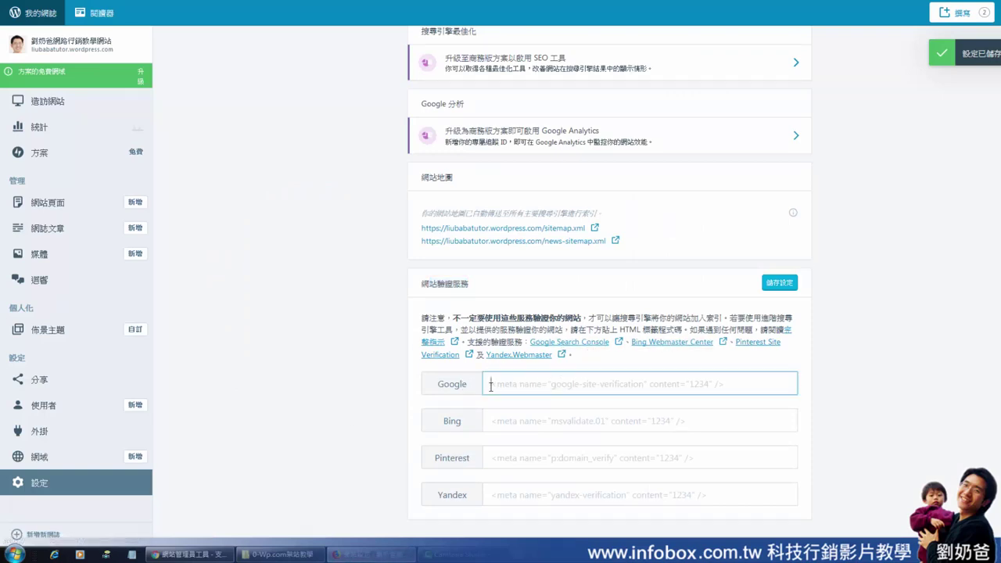